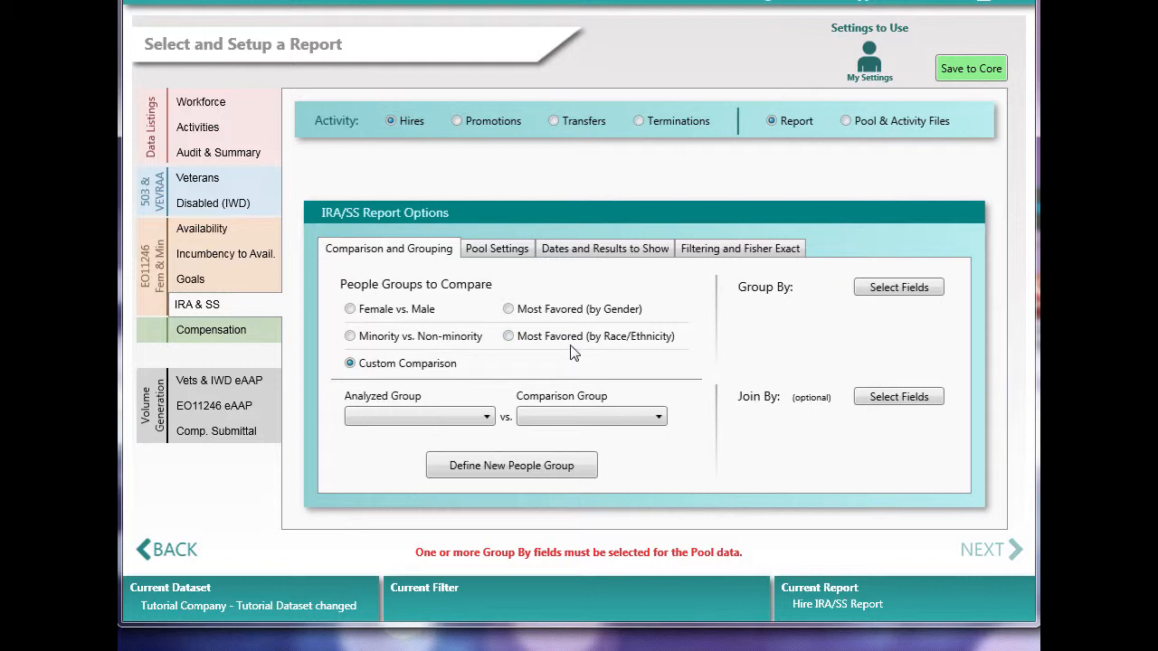
# Step: Open the Pay Discrepancy compensation report and examine its available comparison options
pyautogui.click(254, 331)
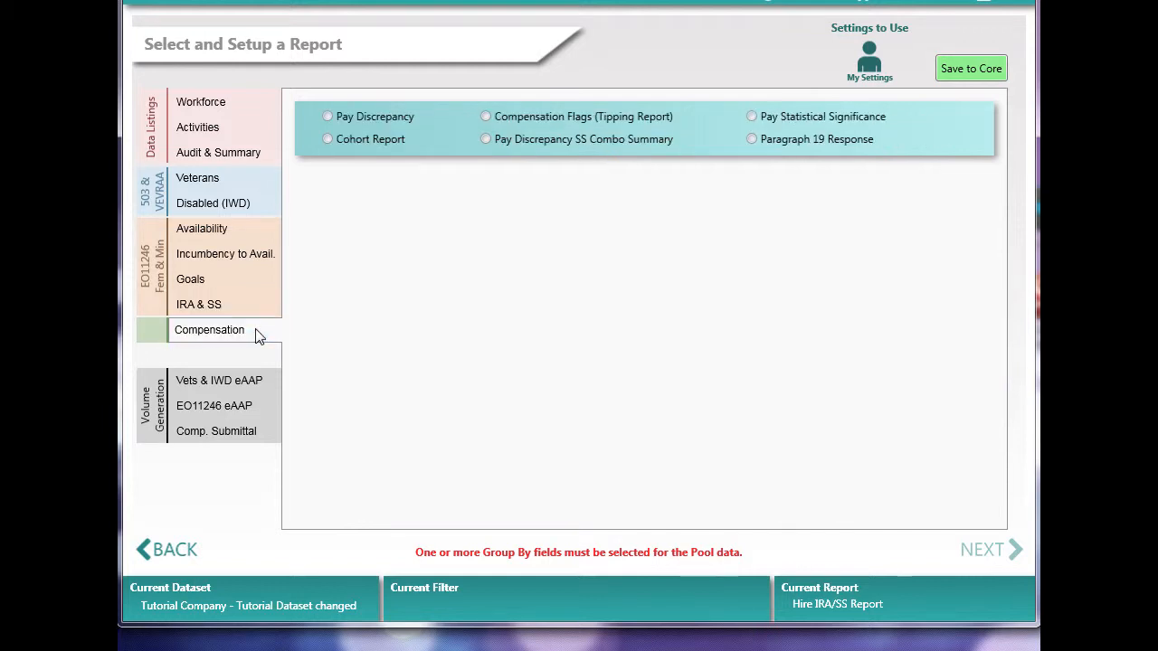
pyautogui.click(378, 117)
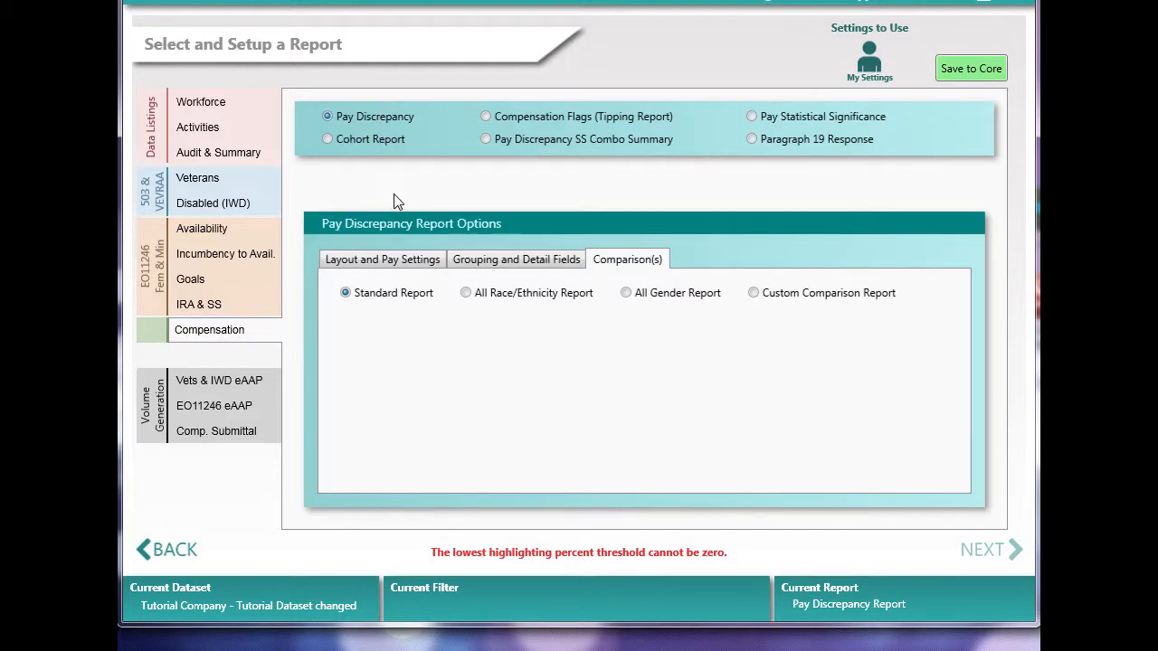
pyautogui.moveTo(514, 308)
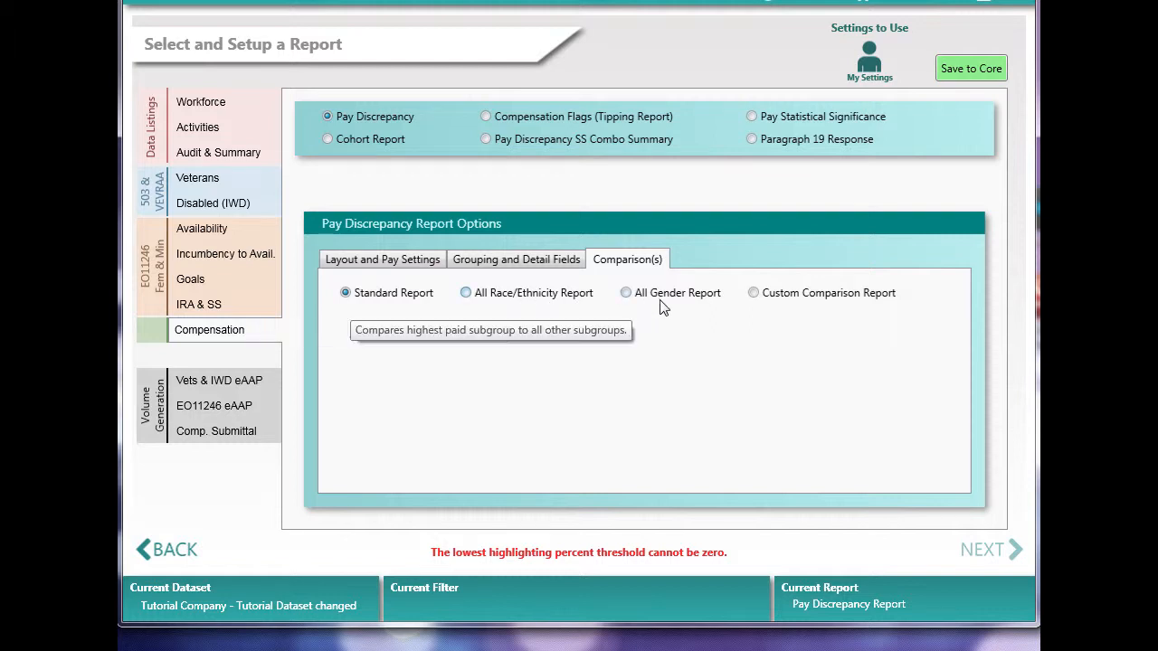
# Step: Return to the IRA & SS report for Hires and set the custom comparison to Blacks versus Hispanics
pyautogui.click(253, 308)
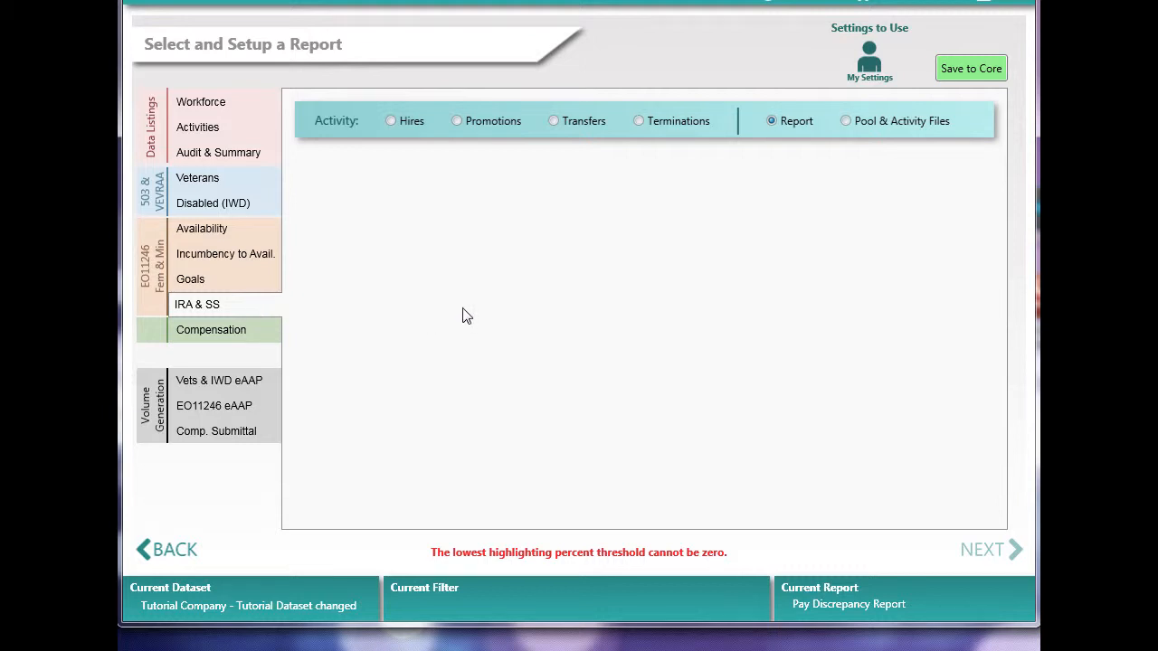
pyautogui.click(400, 123)
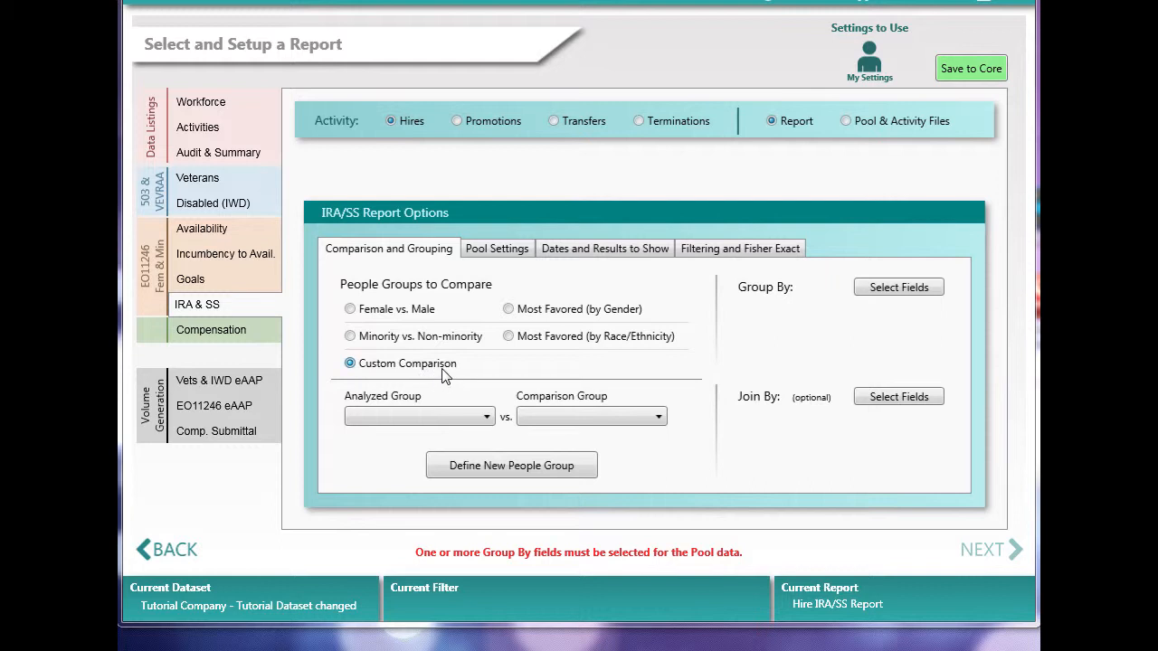
pyautogui.click(465, 417)
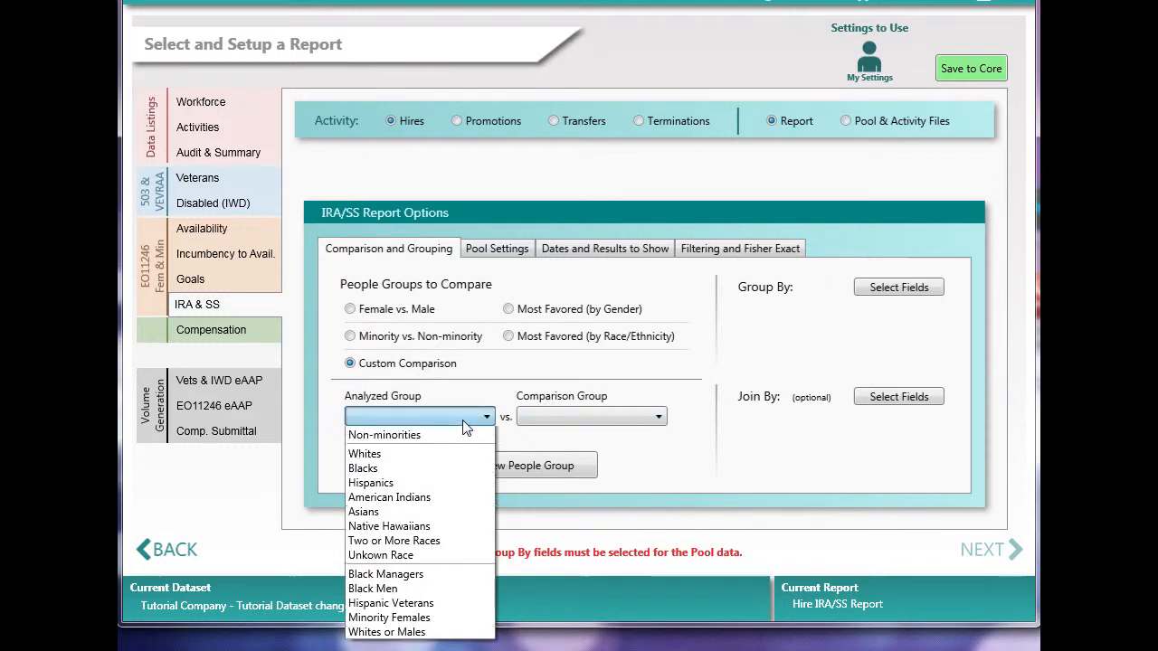
pyautogui.click(573, 416)
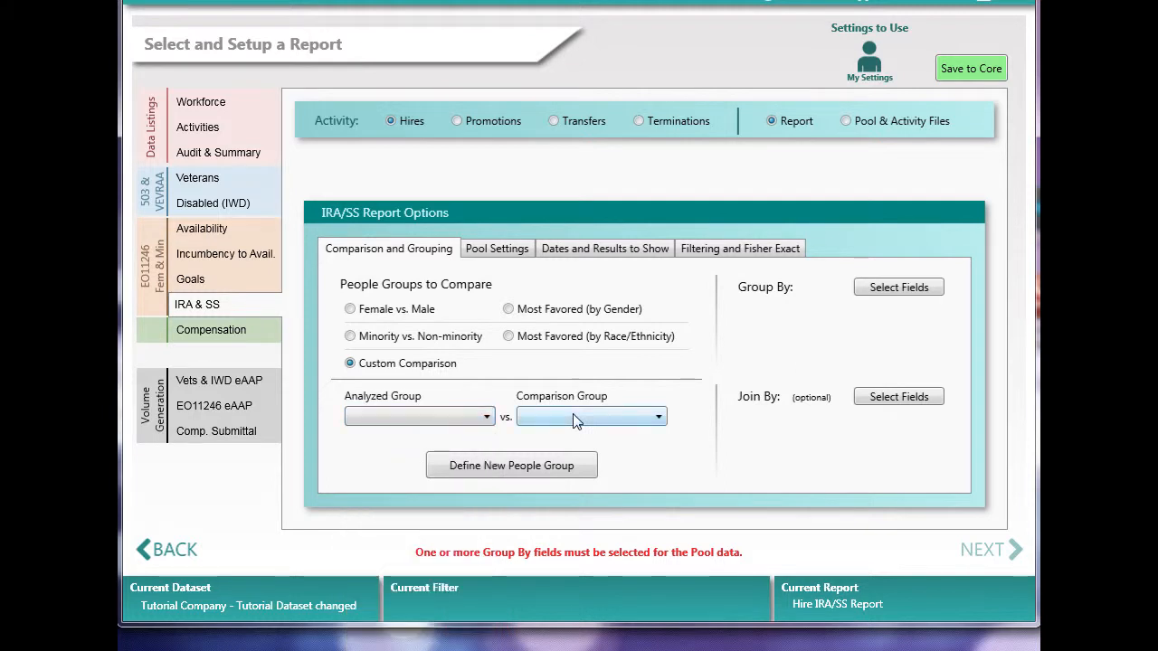
pyautogui.click(573, 416)
pyautogui.click(457, 418)
pyautogui.click(457, 418)
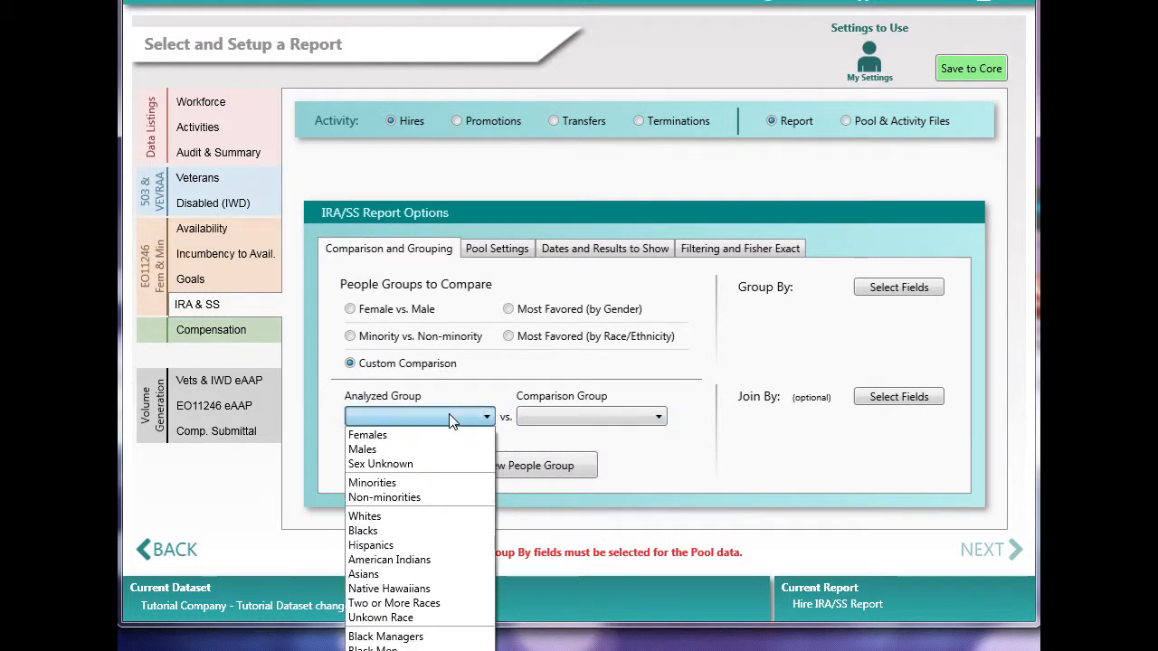
pyautogui.click(422, 533)
pyautogui.click(582, 421)
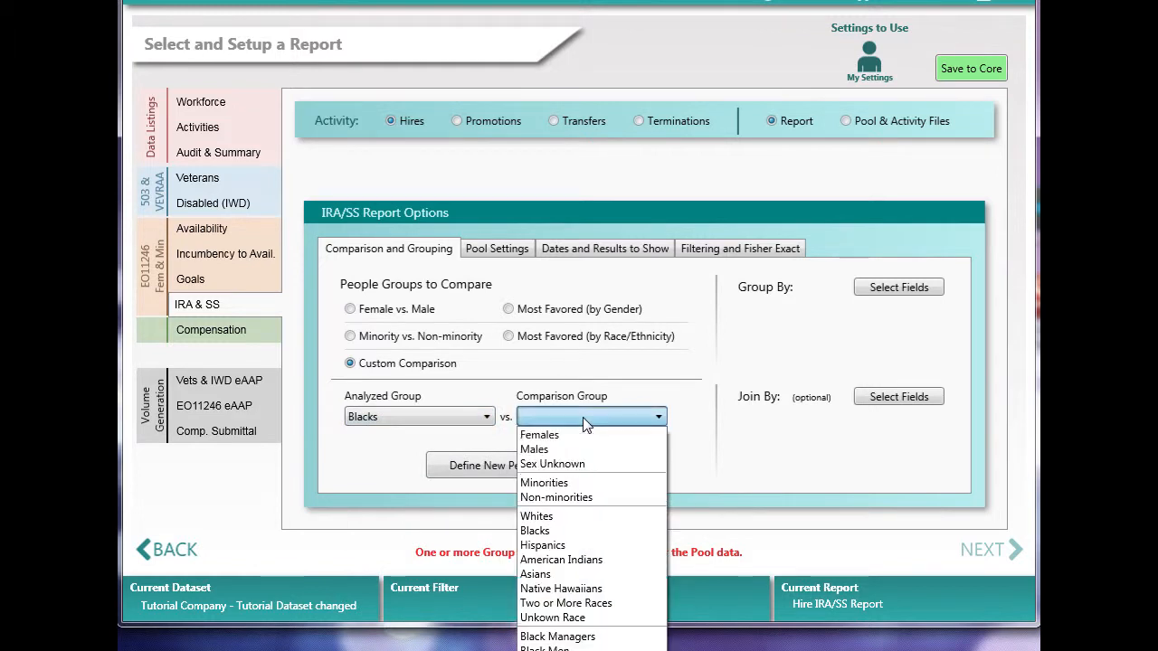
pyautogui.click(581, 542)
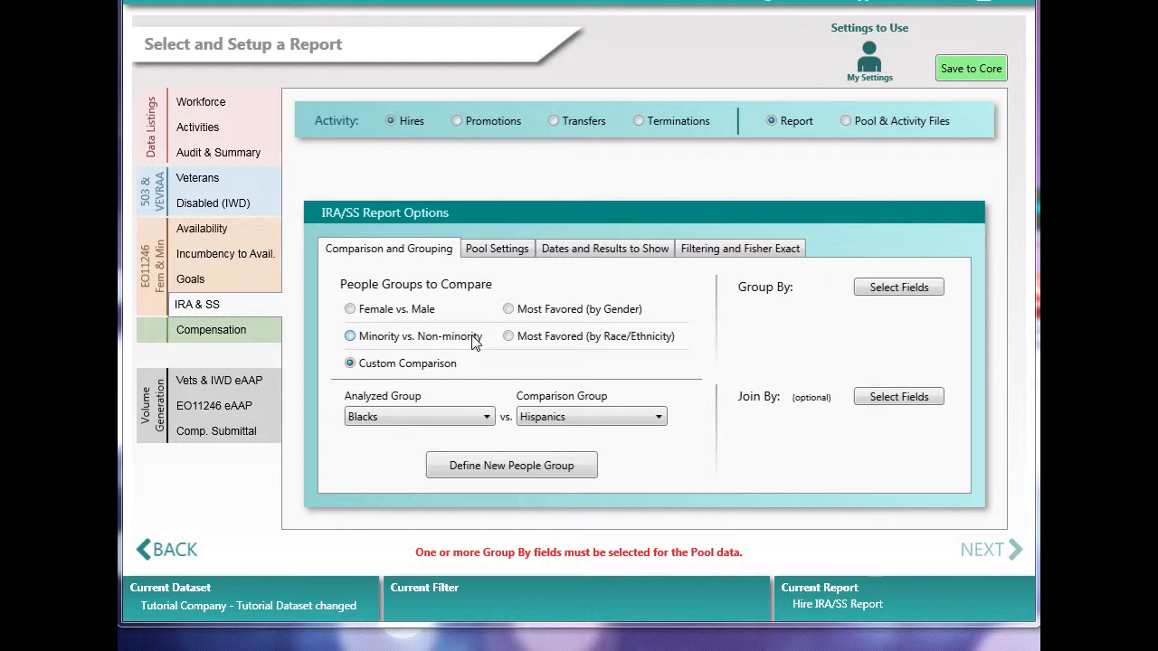
# Step: Start defining a new people group with the criterion Race is BLK
pyautogui.click(504, 473)
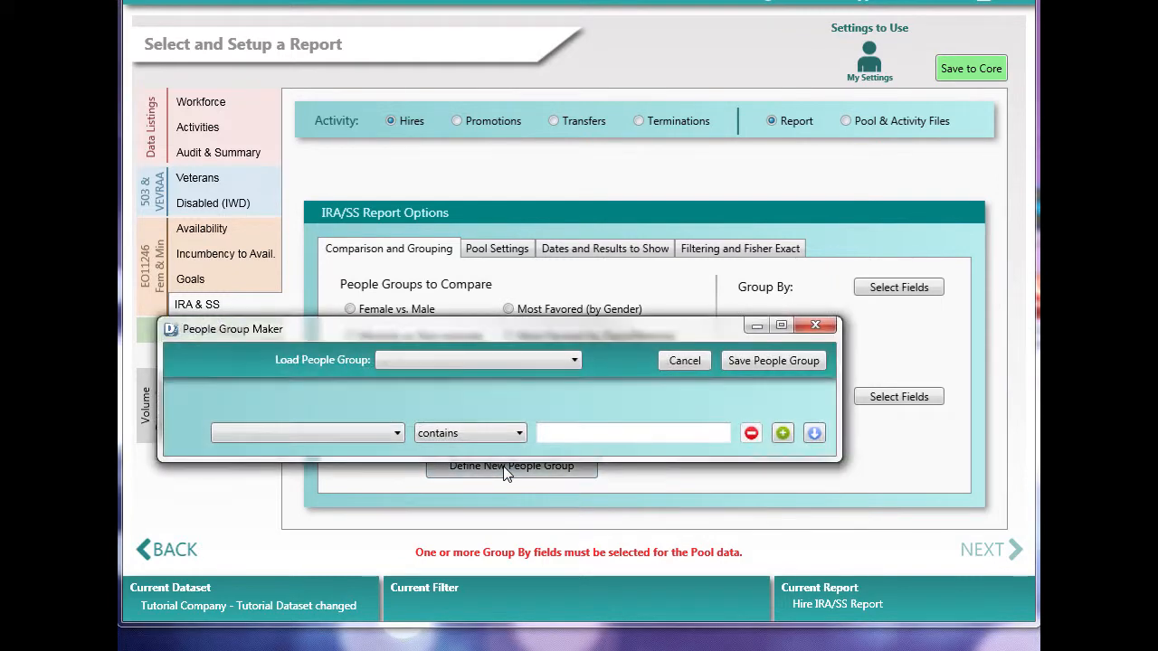
pyautogui.click(387, 436)
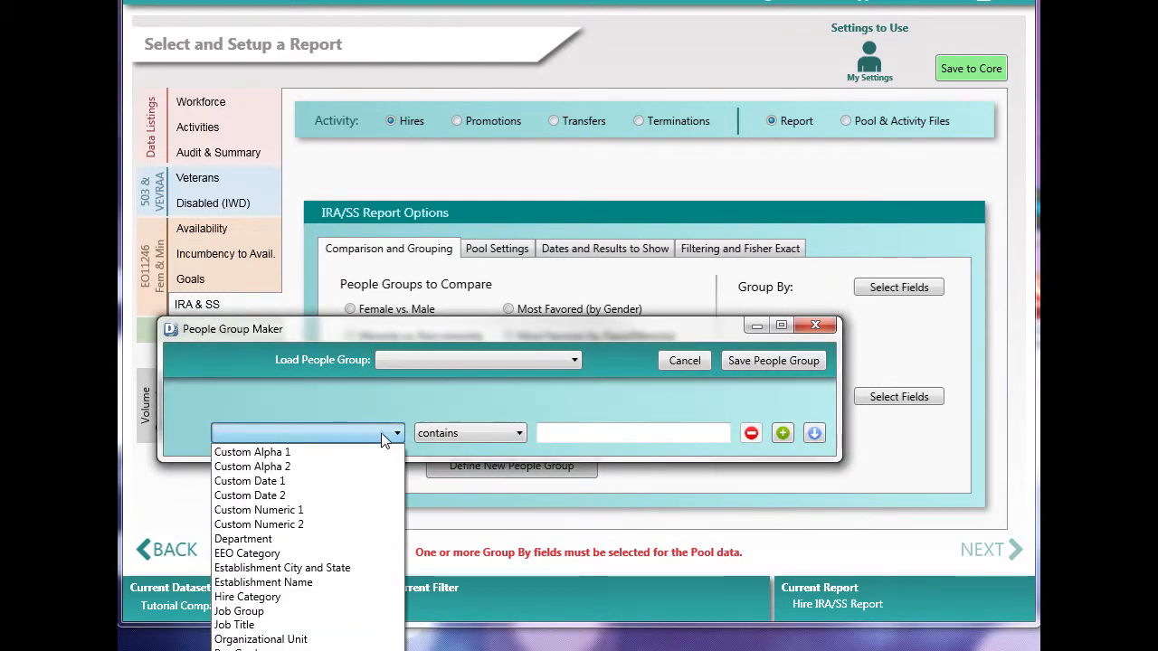
pyautogui.click(340, 650)
pyautogui.click(563, 436)
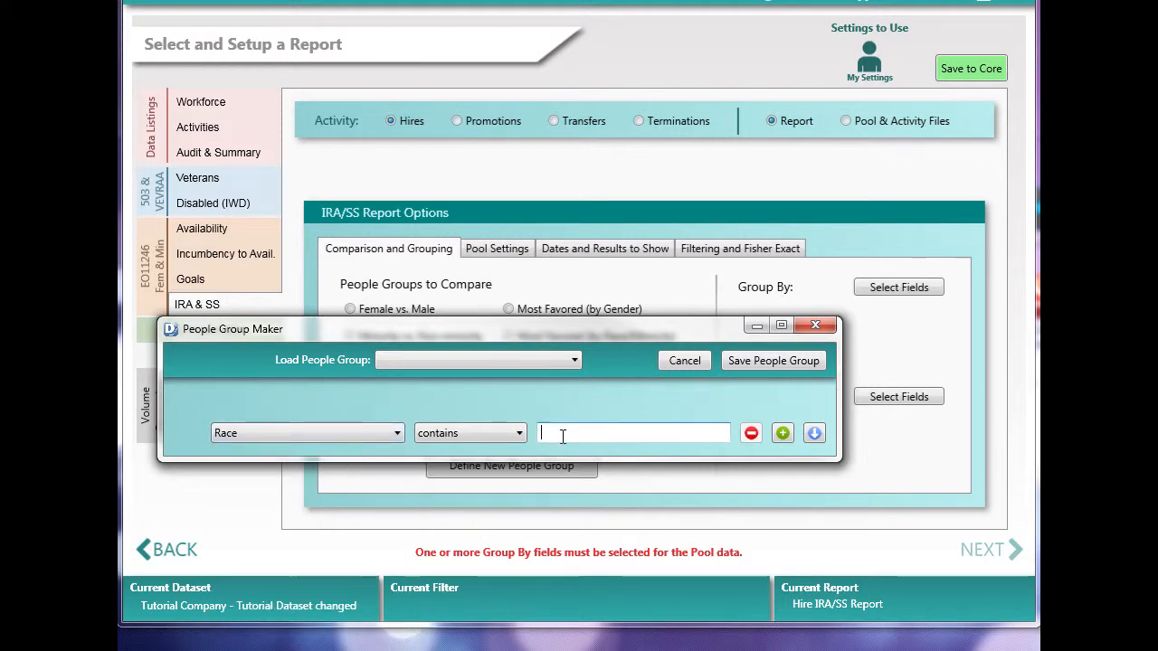
pyautogui.write('BLK')
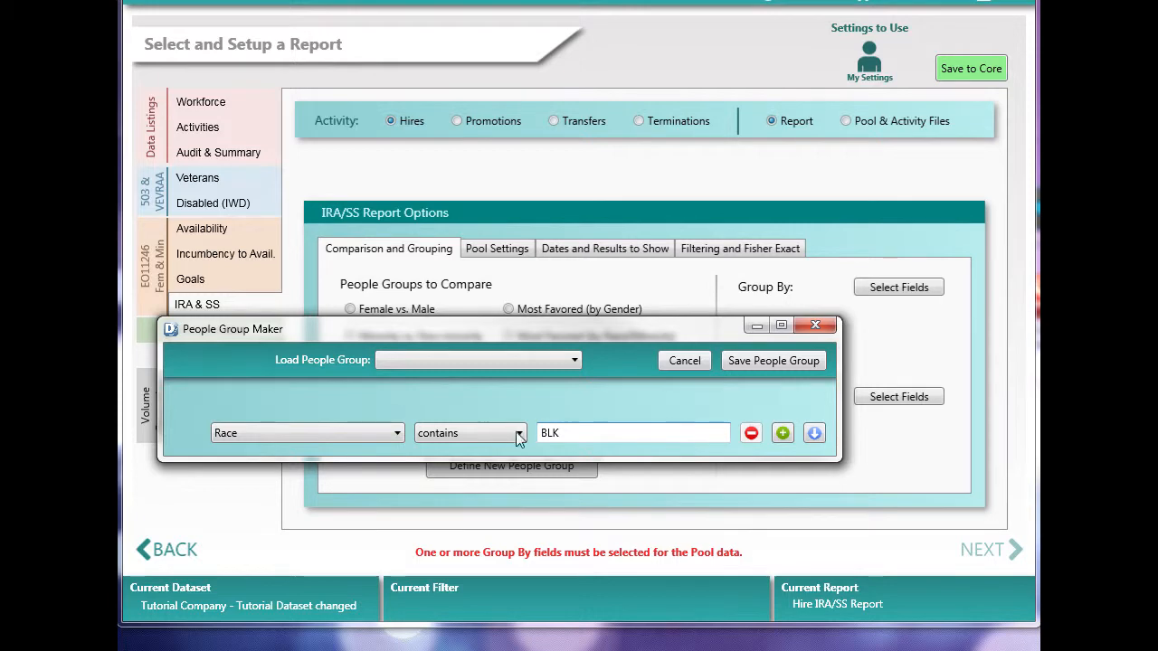
pyautogui.click(519, 434)
pyautogui.scroll(1, 470, 507)
pyautogui.click(439, 453)
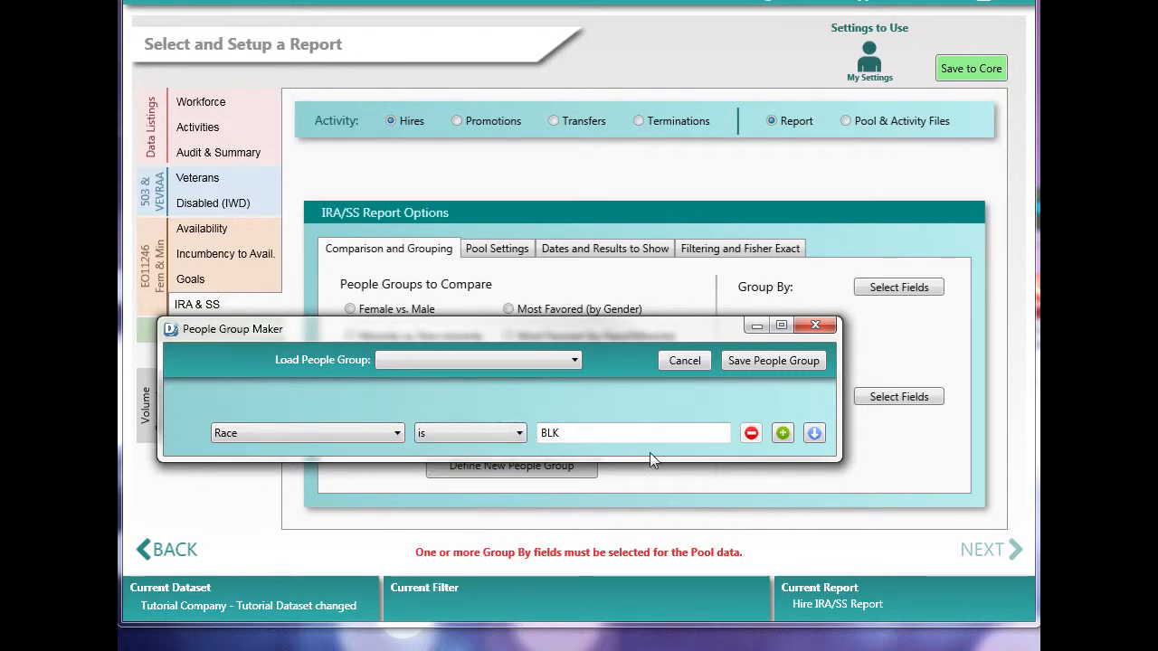
# Step: Add a second criterion, Sex is M, to the people group
pyautogui.click(782, 433)
pyautogui.click(302, 466)
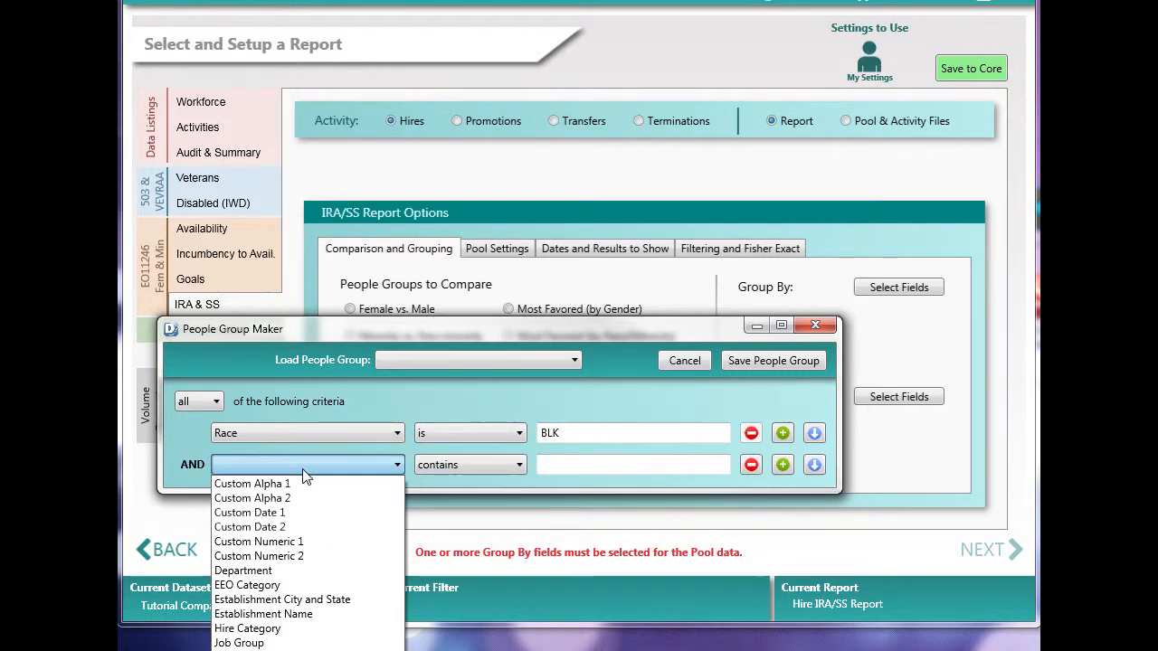
pyautogui.click(290, 649)
pyautogui.click(509, 467)
pyautogui.scroll(3, 466, 507)
pyautogui.click(457, 485)
pyautogui.write('M')
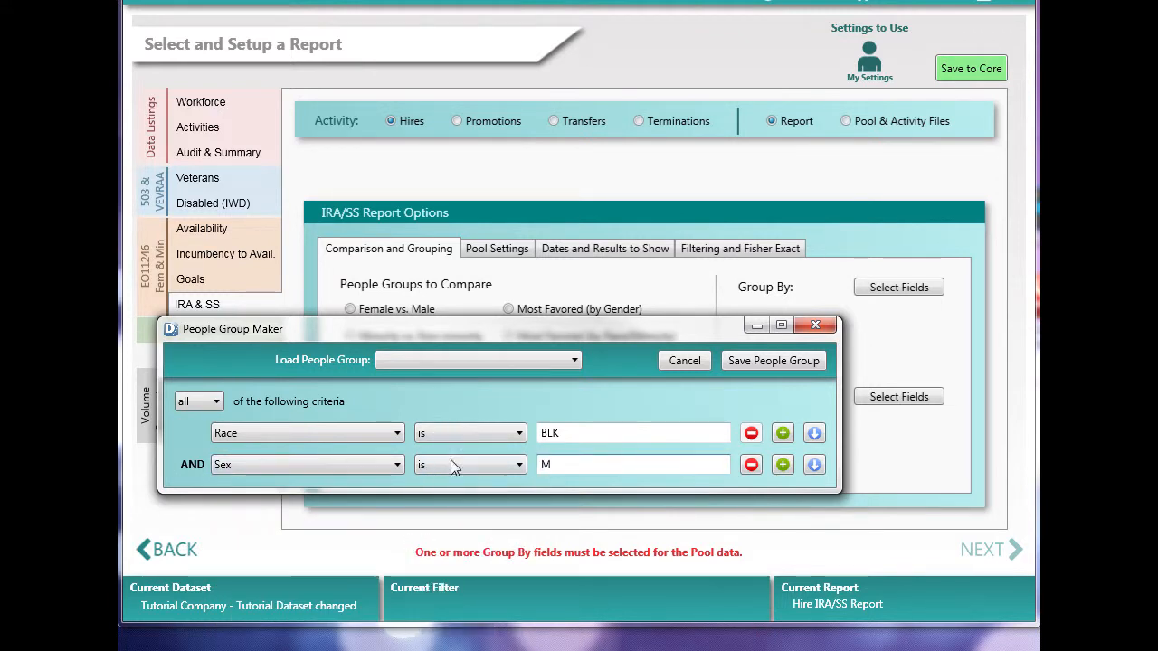
# Step: Save the people group as Black Males with abbreviation BLKM, usable from any dataset, and close the People Group Maker
pyautogui.click(758, 359)
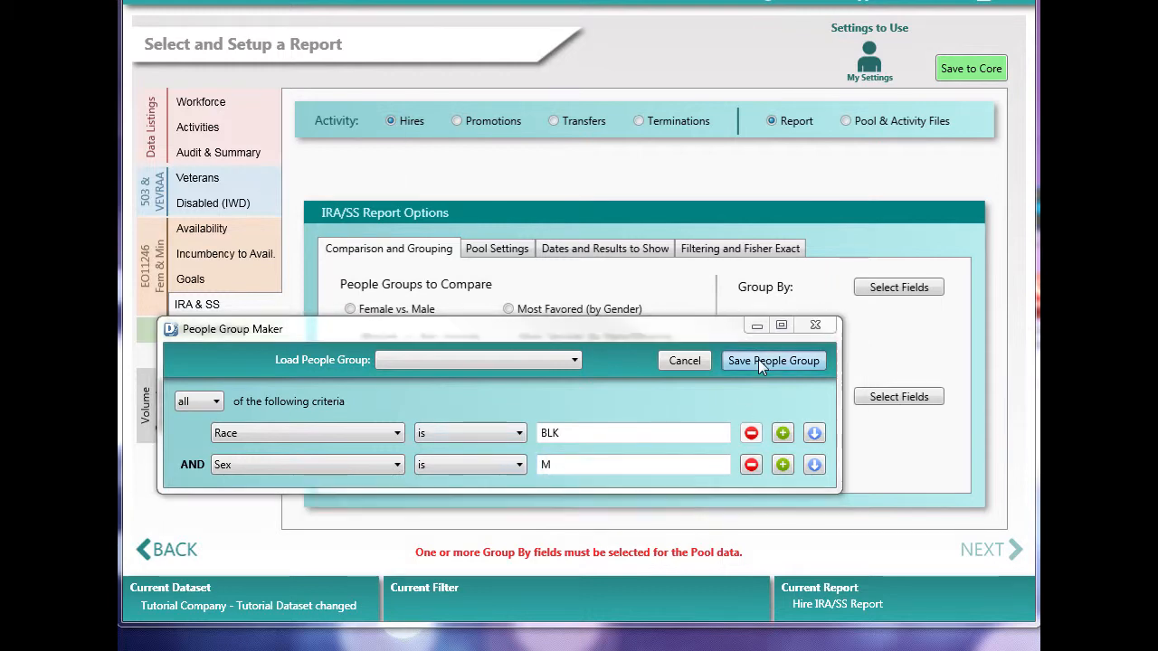
pyautogui.moveTo(290, 143); pyautogui.dragTo(710, 201)
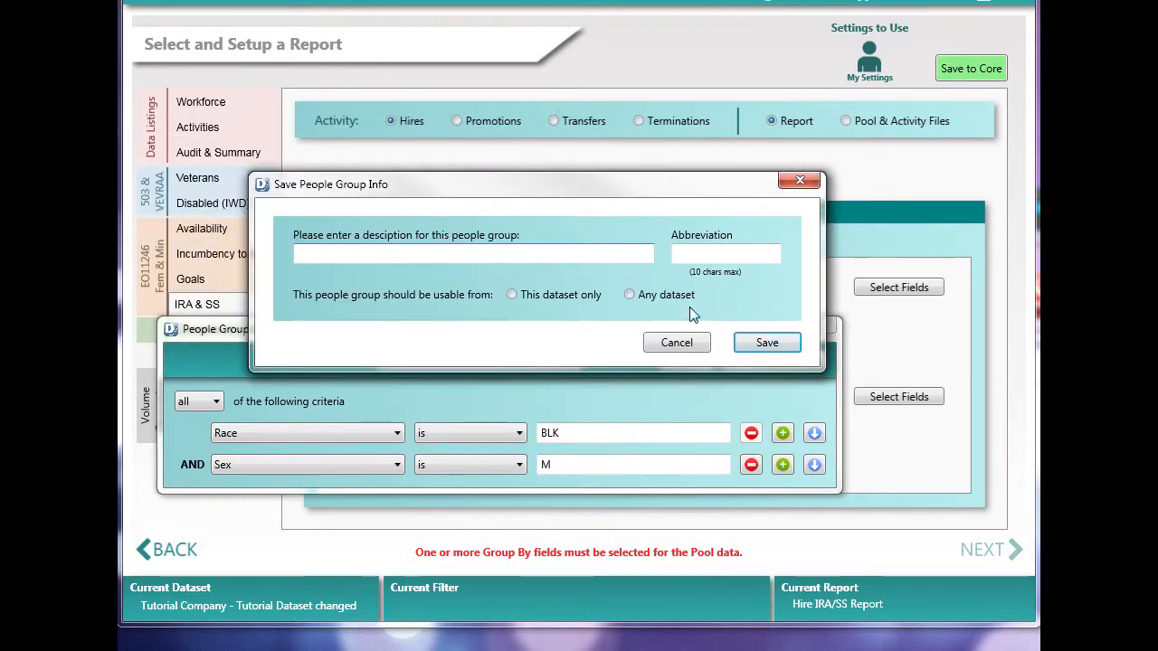
pyautogui.click(642, 297)
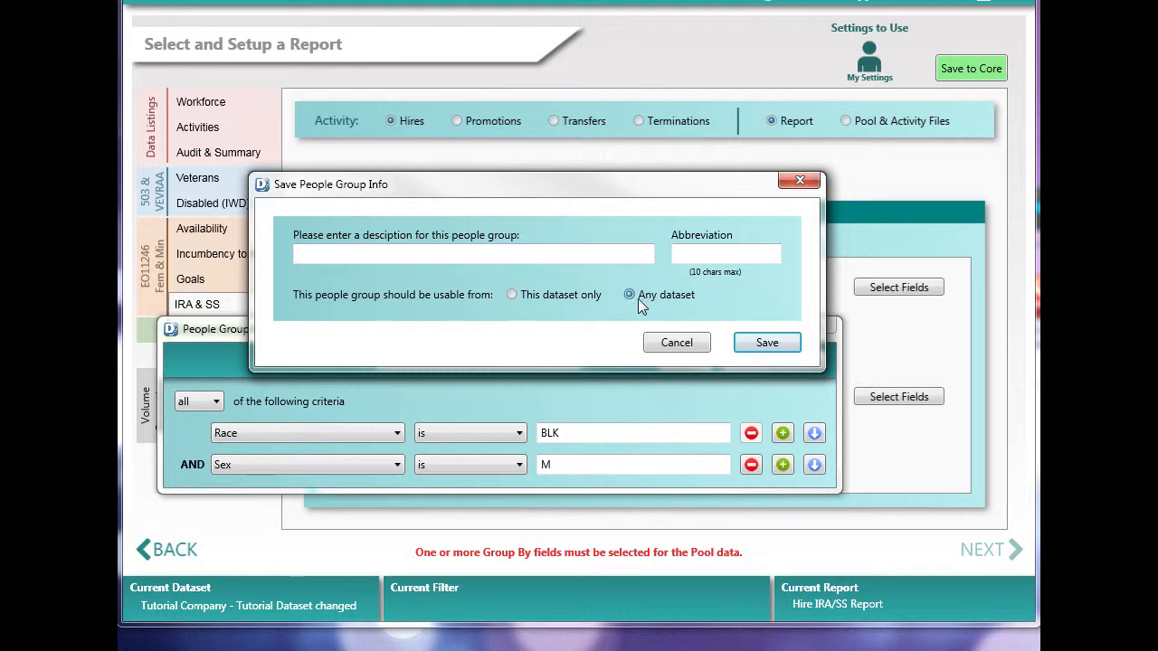
pyautogui.click(360, 257)
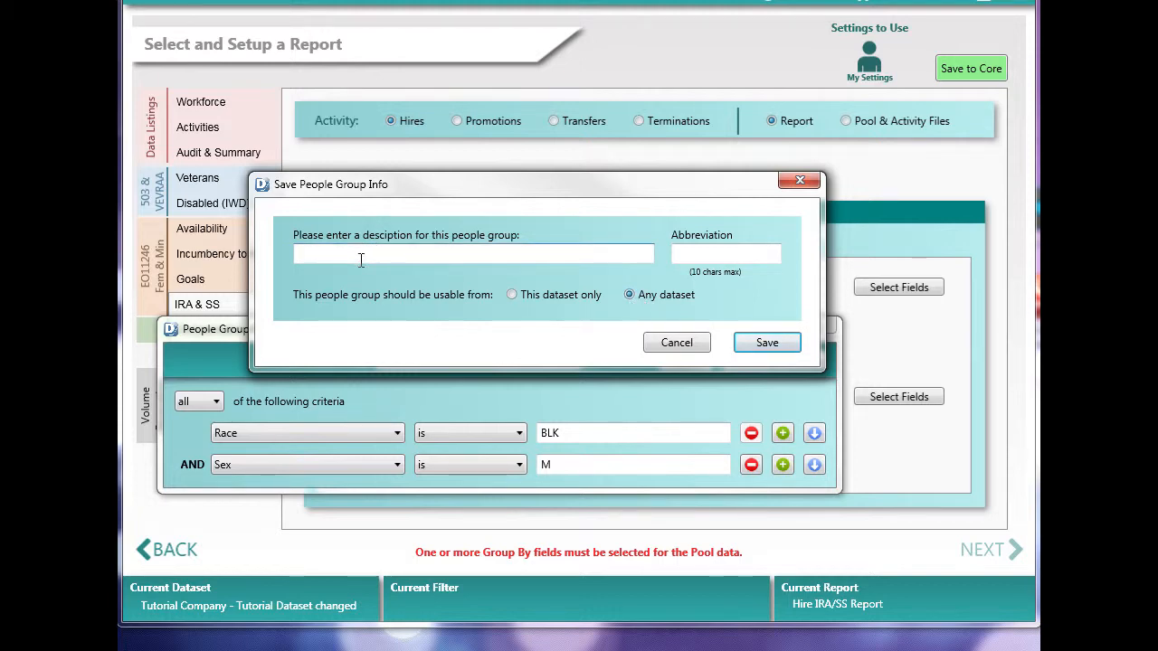
pyautogui.write('Black Males')
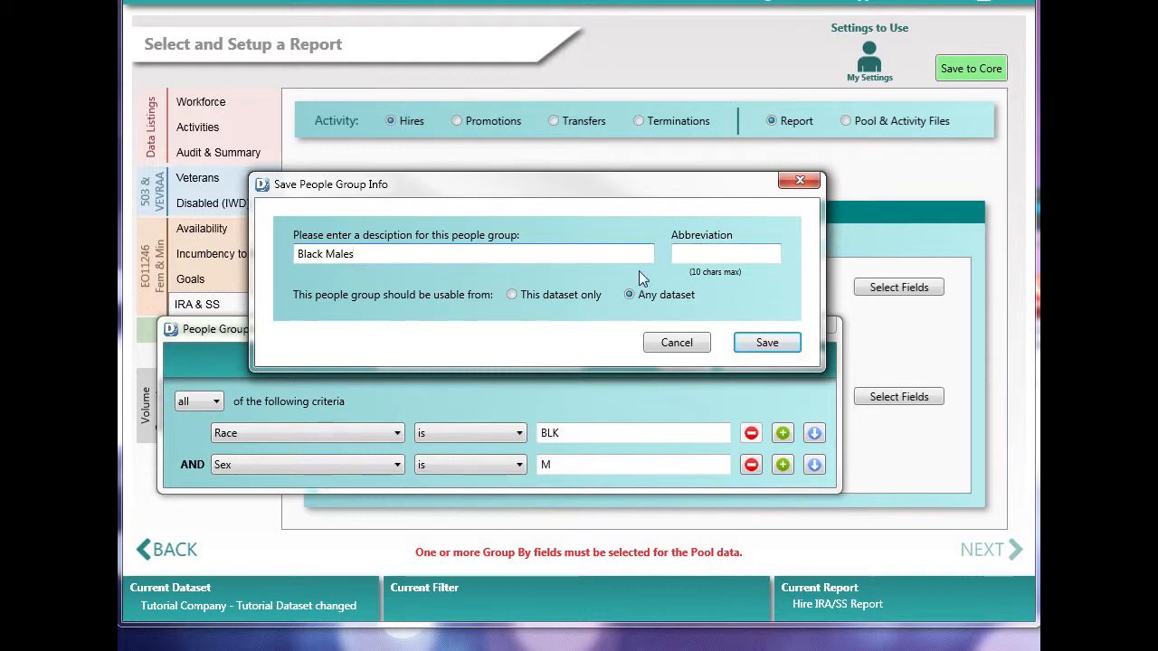
pyautogui.click(708, 255)
pyautogui.write('B')
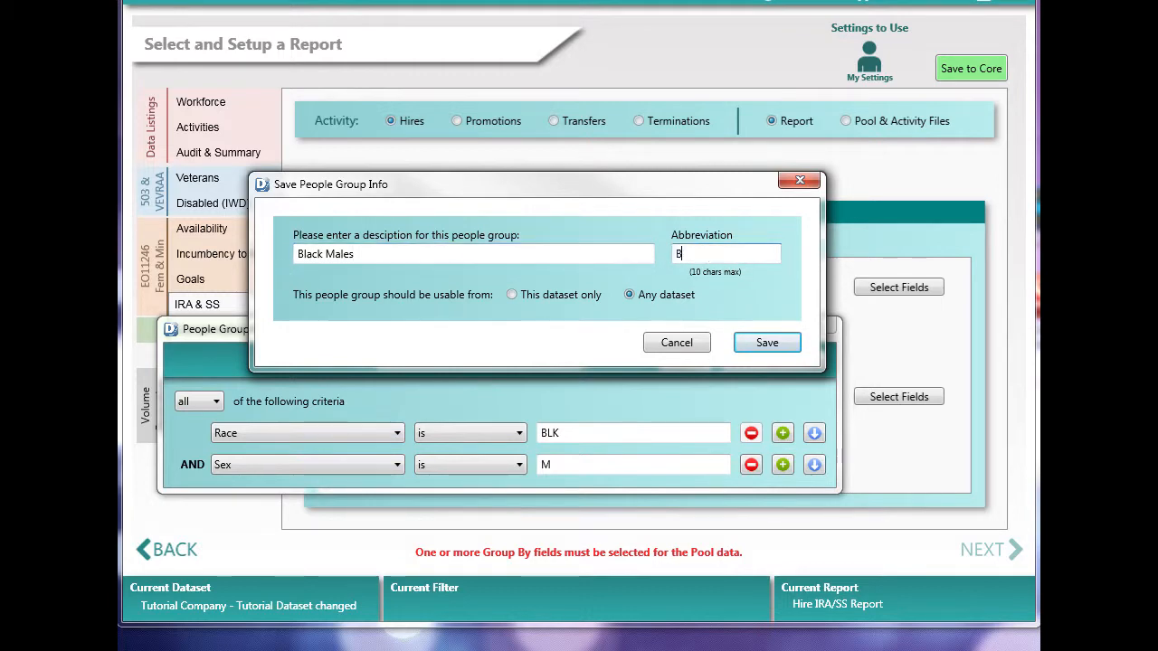
pyautogui.write('LKM')
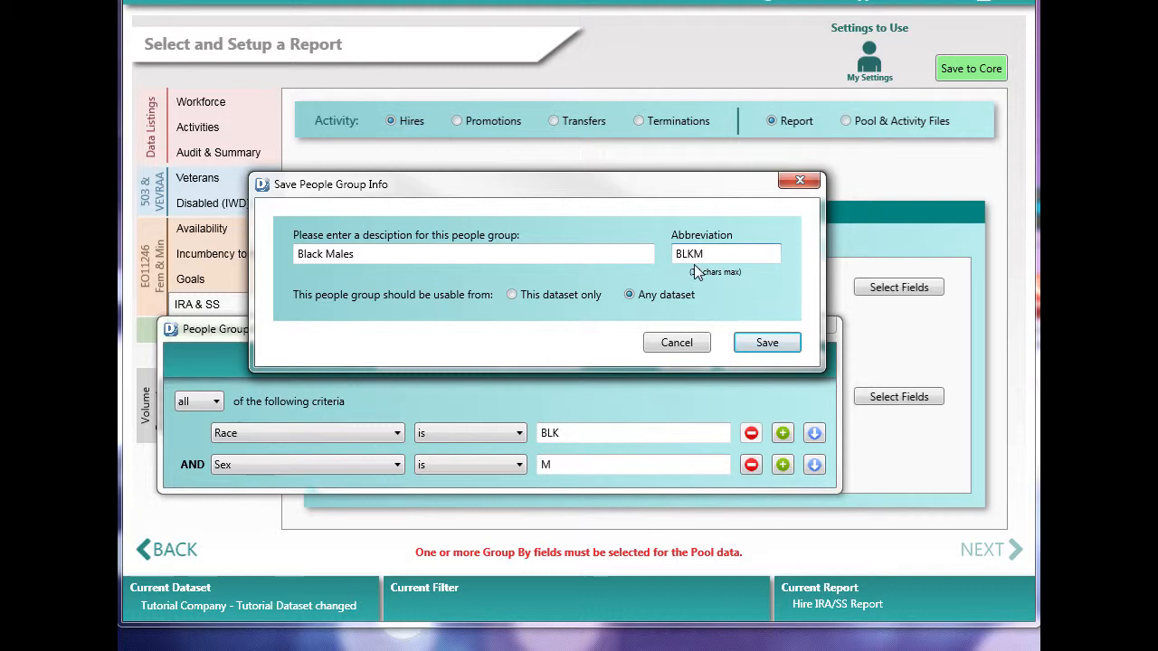
pyautogui.click(765, 343)
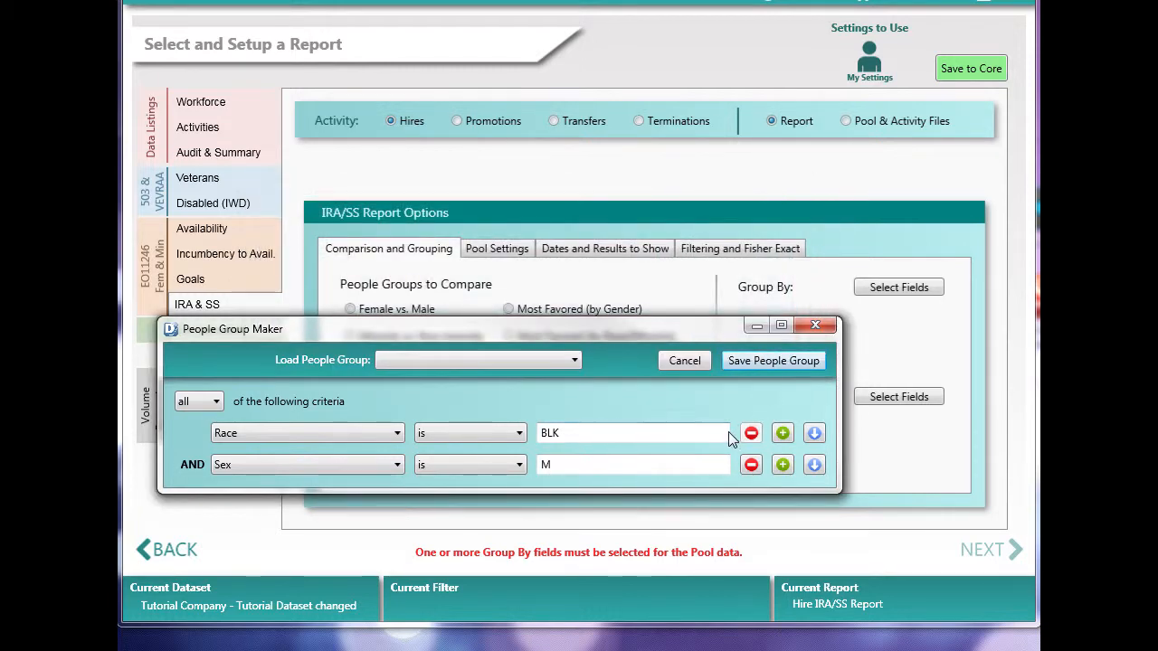
pyautogui.click(687, 361)
# Step: Start another new people group with the criterion Race is BLK
pyautogui.click(560, 464)
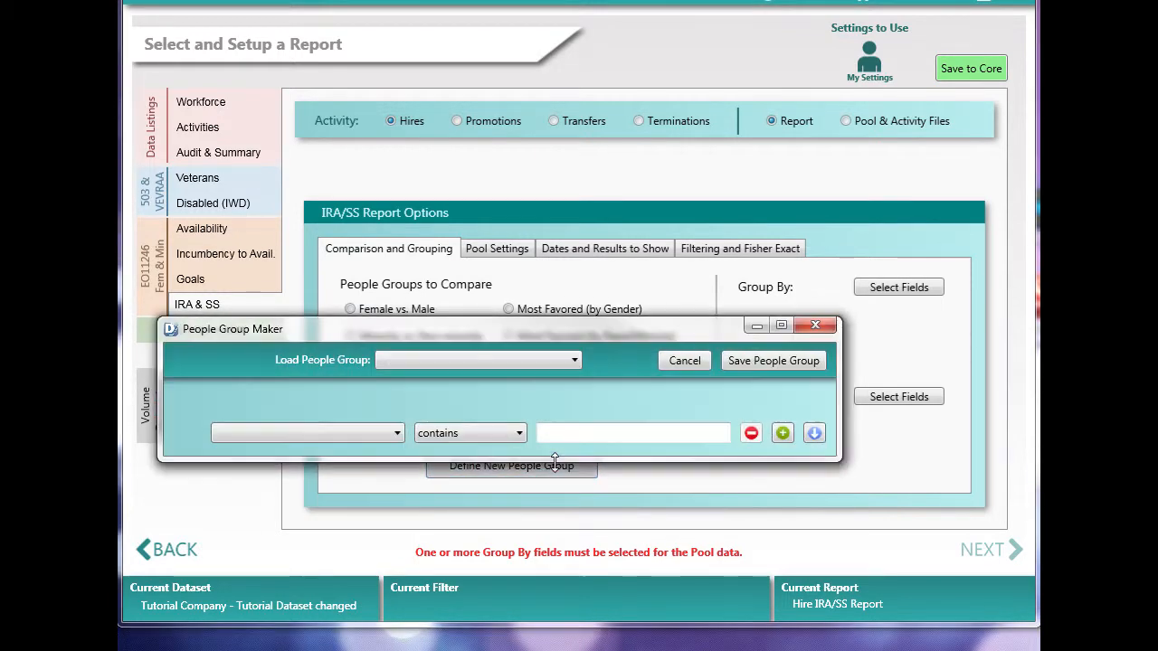
pyautogui.click(369, 433)
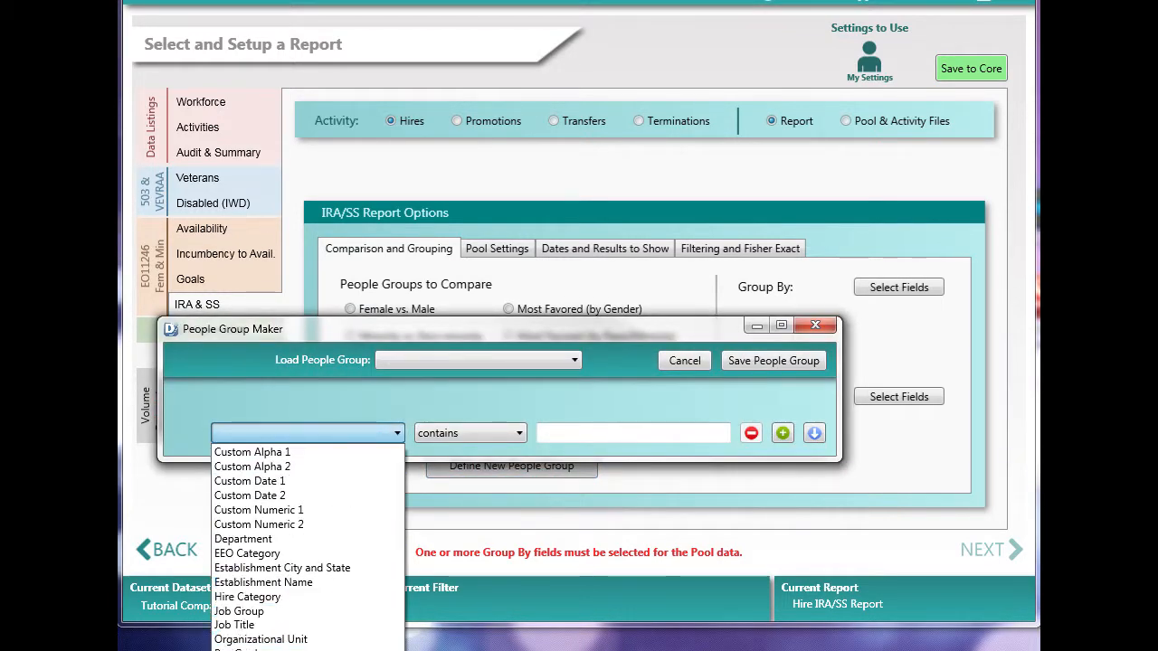
pyautogui.click(272, 648)
pyautogui.click(488, 433)
pyautogui.click(480, 451)
pyautogui.click(549, 430)
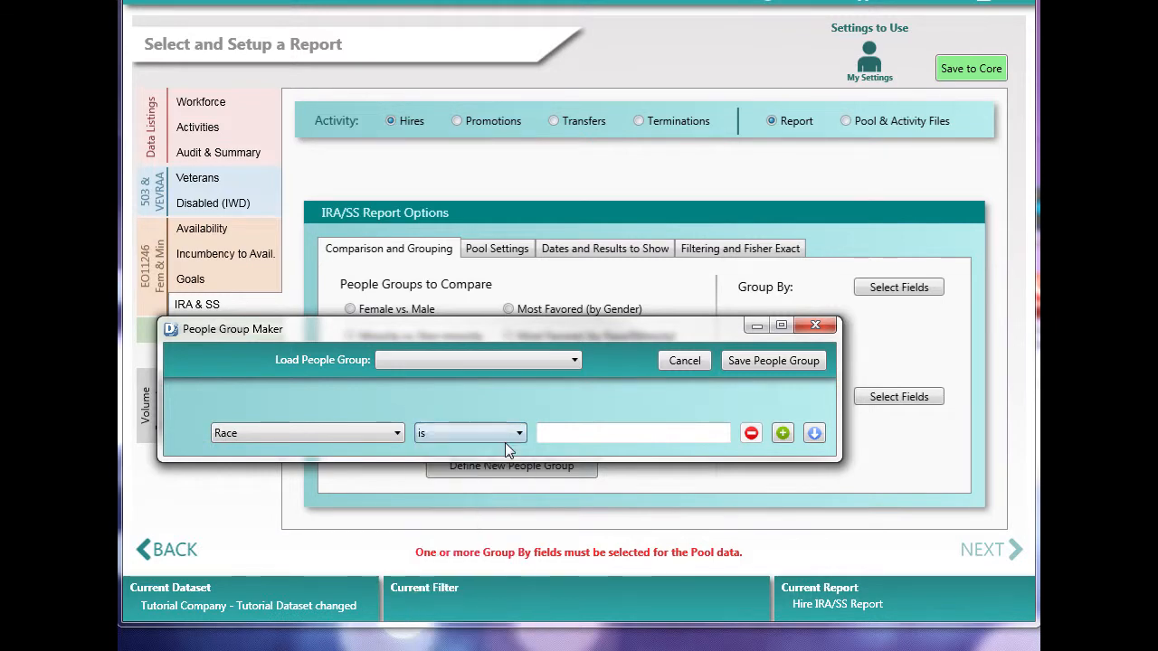
pyautogui.write('BLK')
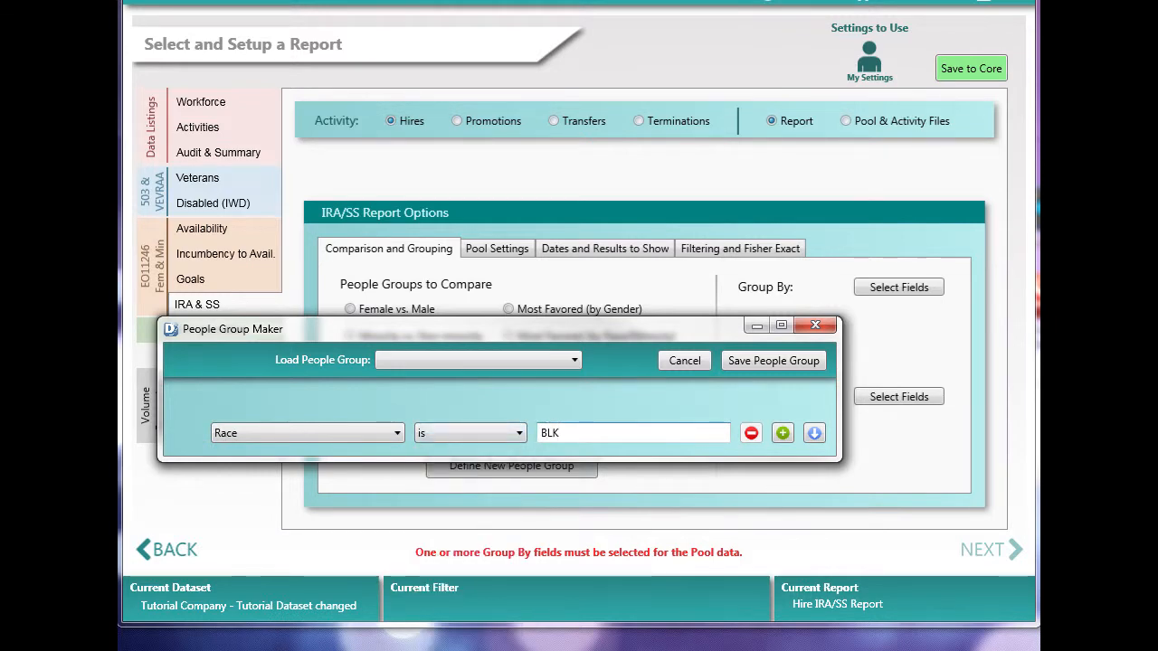
# Step: Add the criterion Sex is F to the second people group
pyautogui.click(783, 433)
pyautogui.click(272, 464)
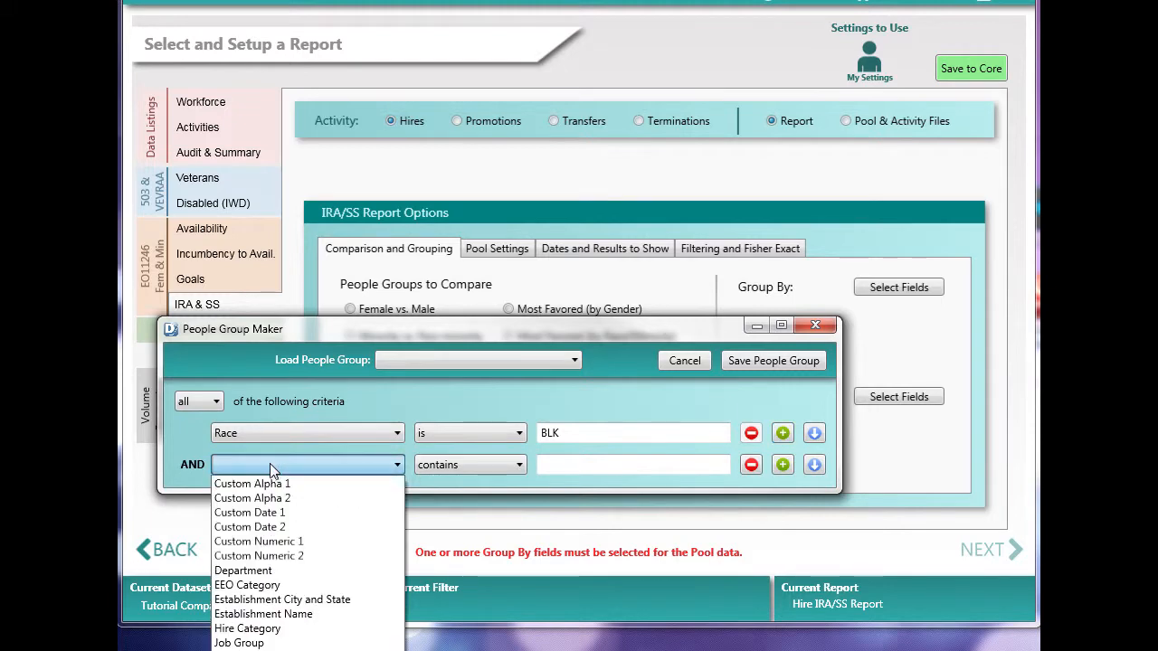
pyautogui.click(272, 650)
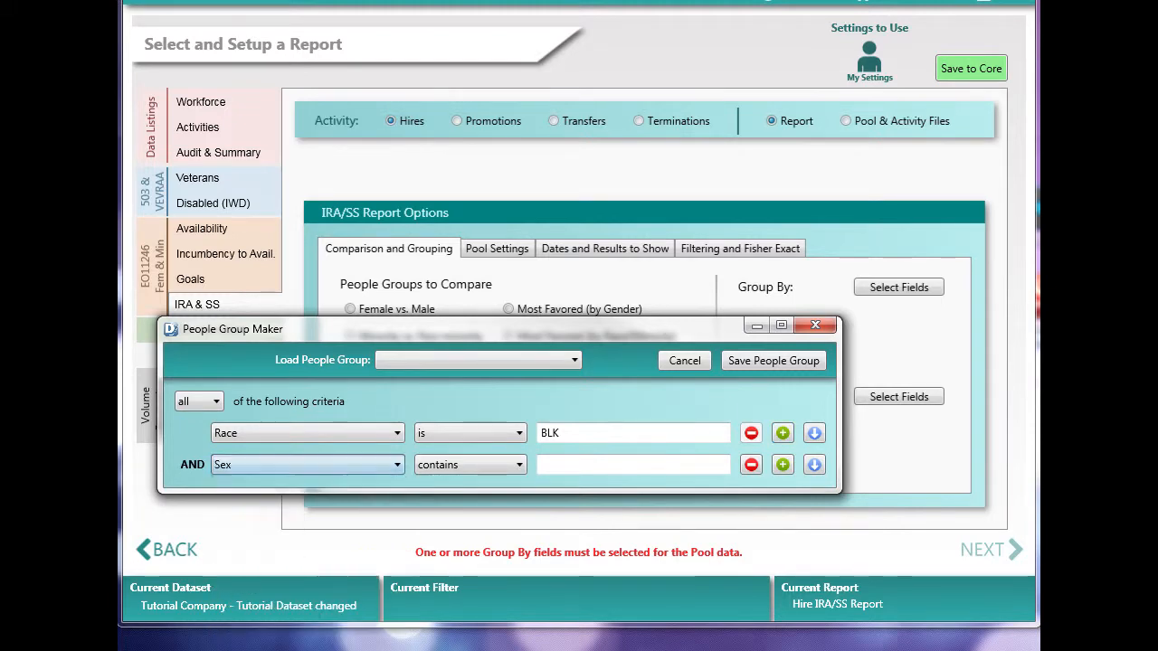
pyautogui.click(478, 468)
pyautogui.click(434, 481)
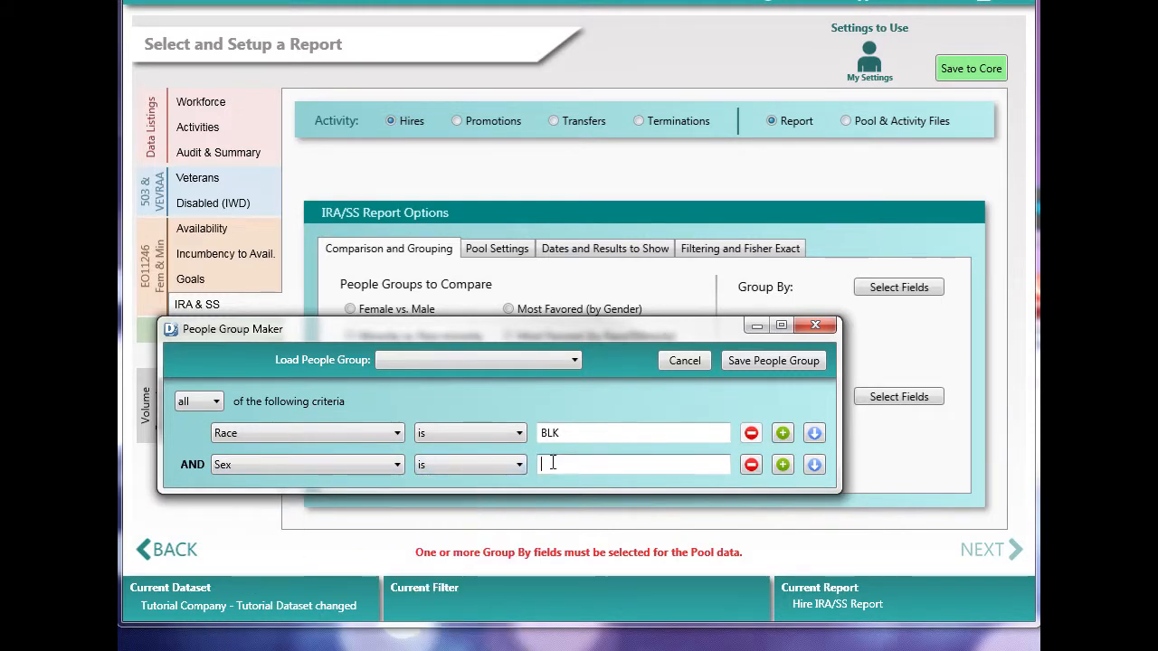
pyautogui.click(554, 464)
pyautogui.write('F')
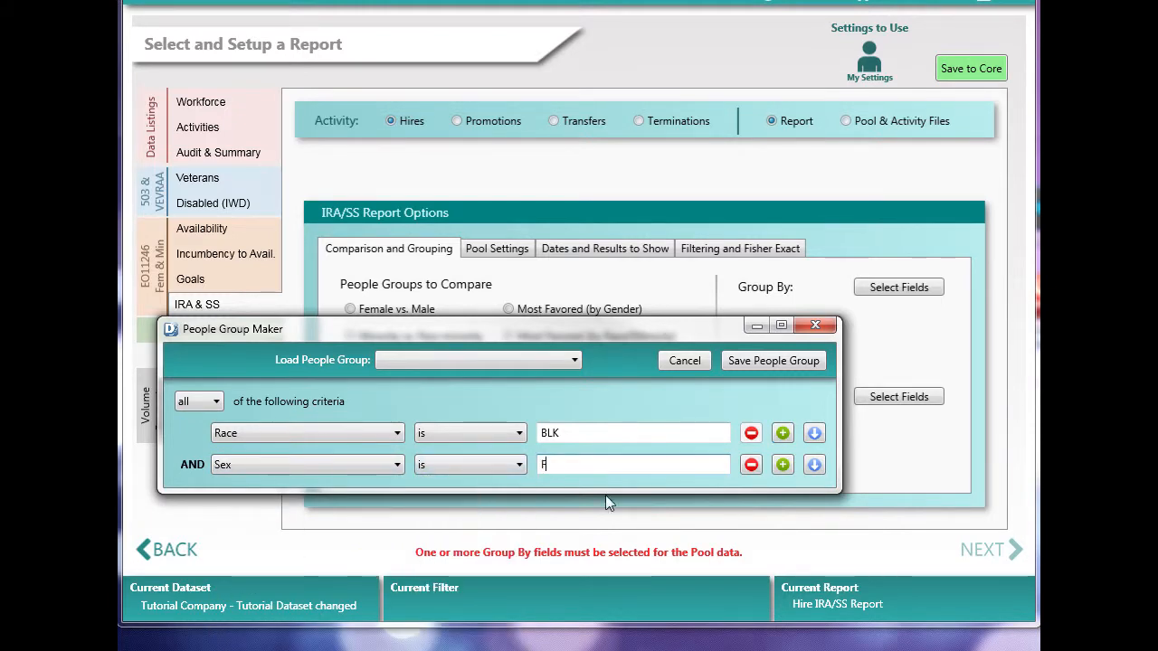
# Step: Save the people group as Black Females with abbreviation BLKF, usable from any dataset, and close the People Group Maker
pyautogui.click(764, 361)
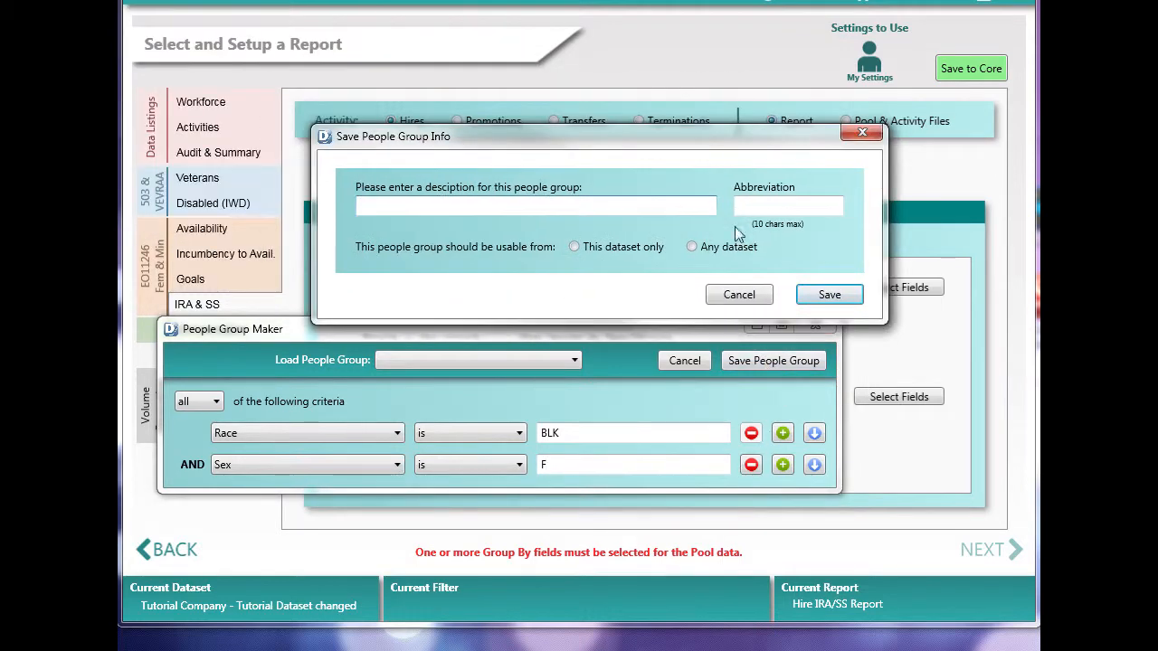
pyautogui.click(557, 206)
pyautogui.write('Black Females')
pyautogui.click(745, 209)
pyautogui.write('B')
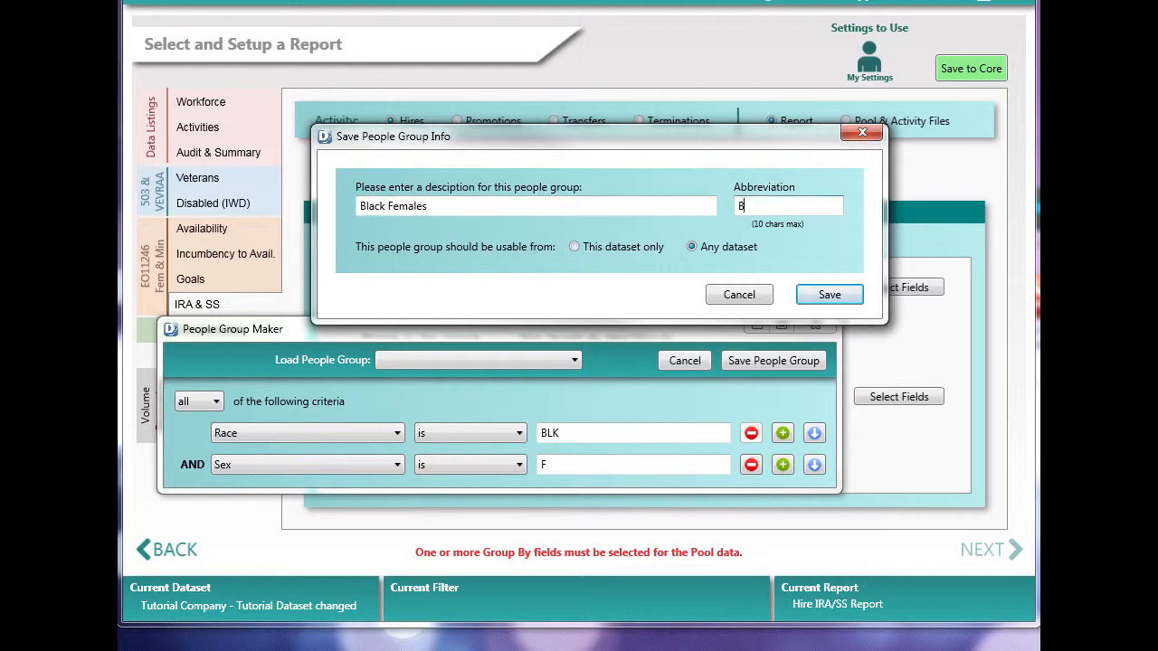
pyautogui.write('LKF')
pyautogui.click(825, 295)
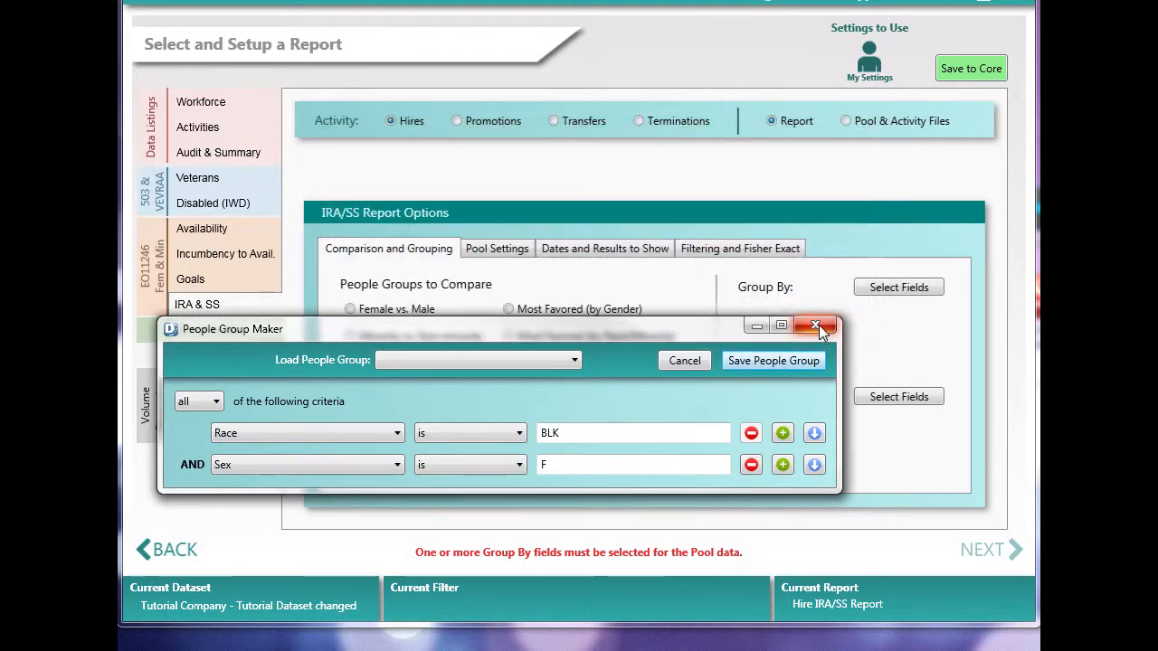
pyautogui.click(816, 325)
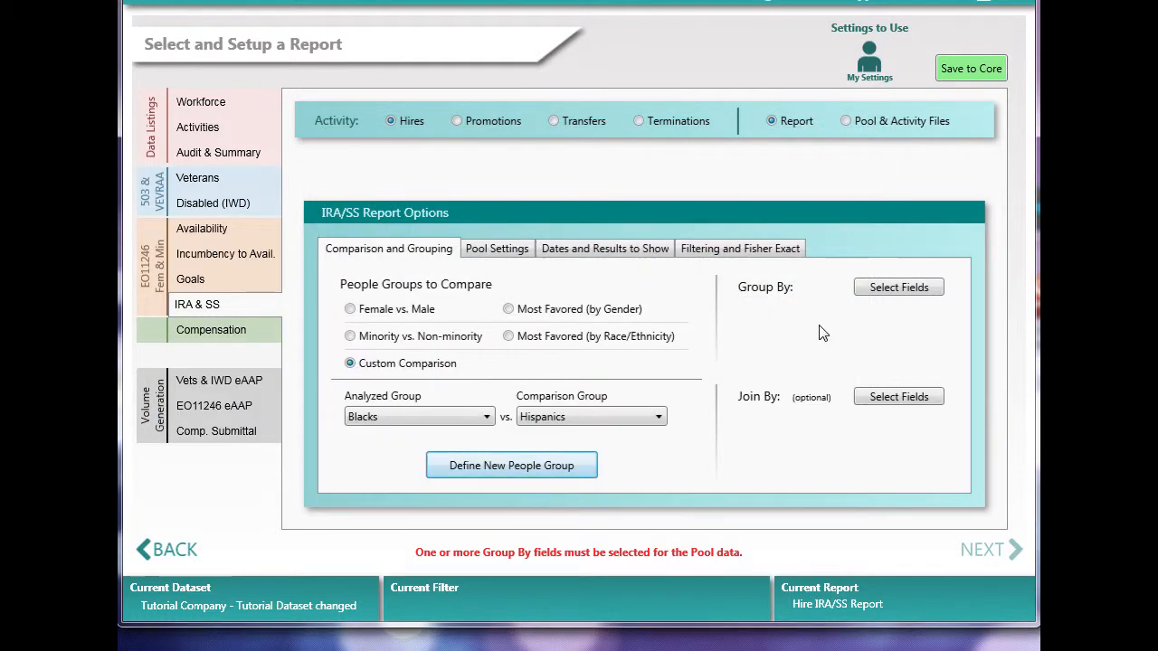
# Step: Set the custom comparison's analyzed group to Black Males and its comparison group to Black Females
pyautogui.click(425, 418)
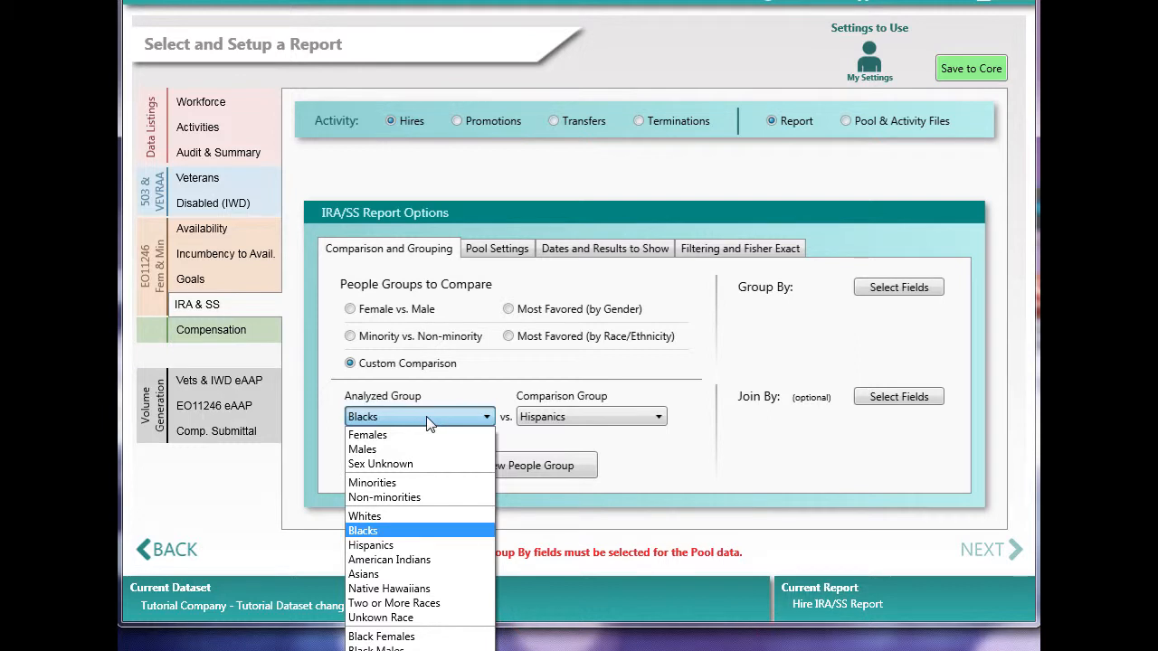
pyautogui.click(418, 648)
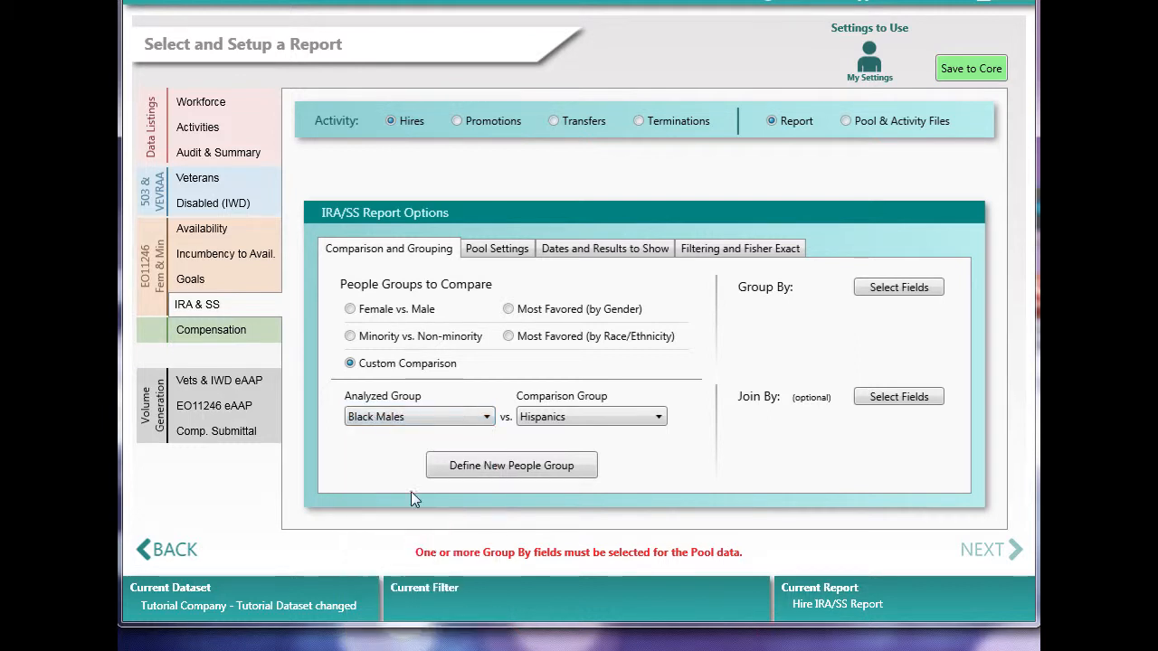
pyautogui.click(549, 419)
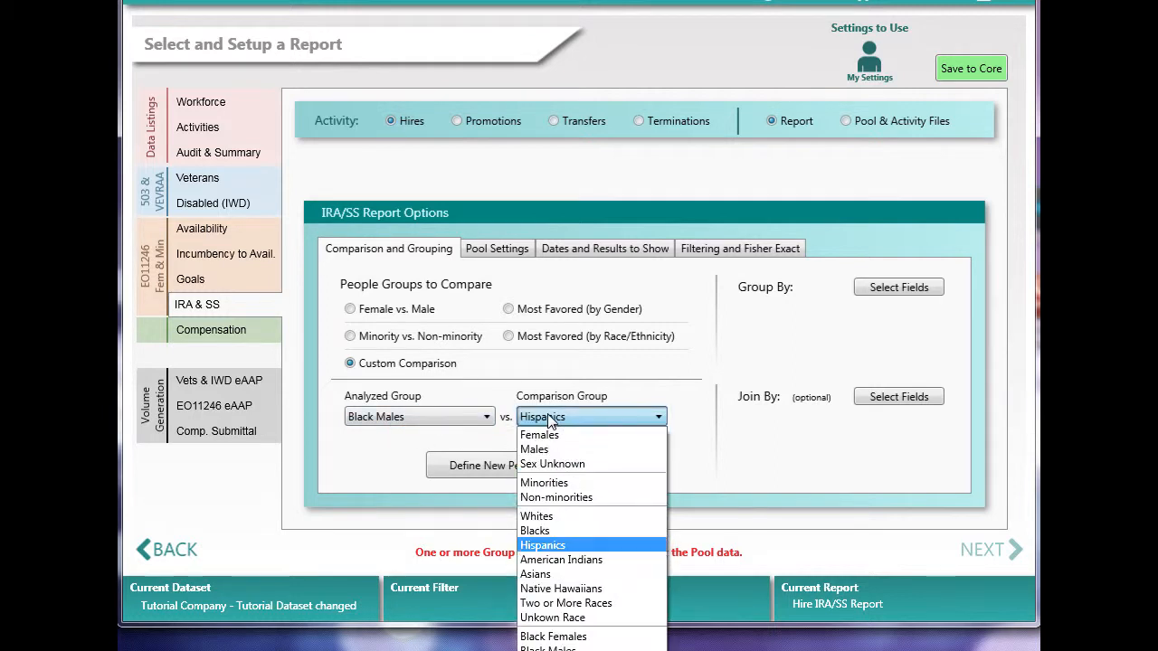
pyautogui.click(584, 642)
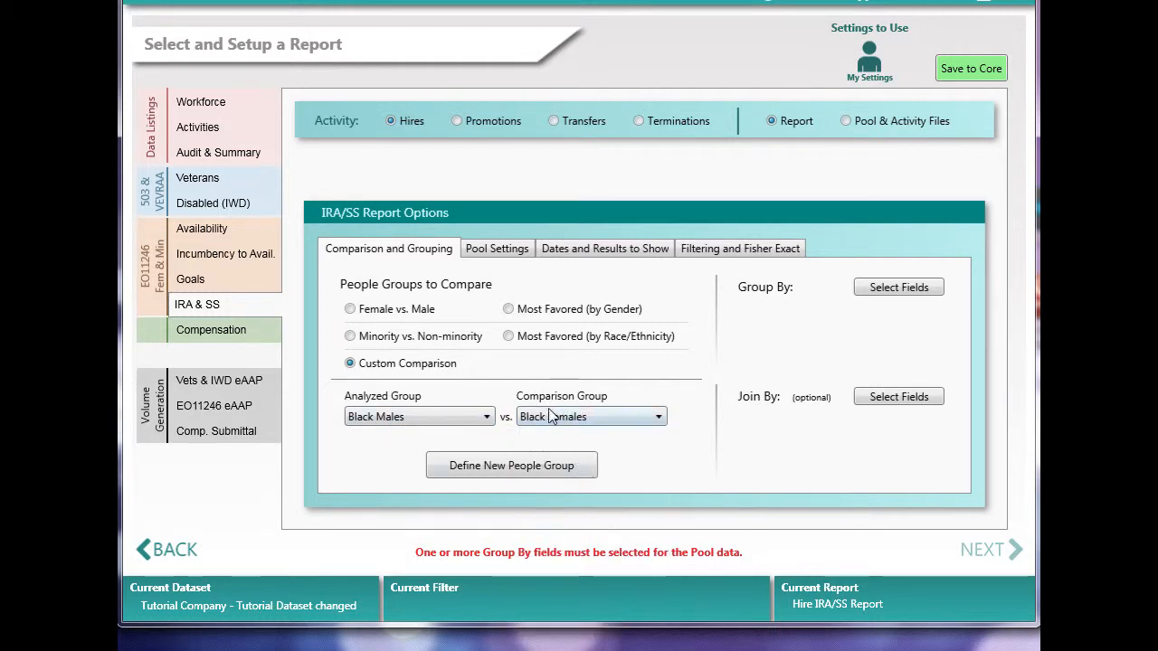